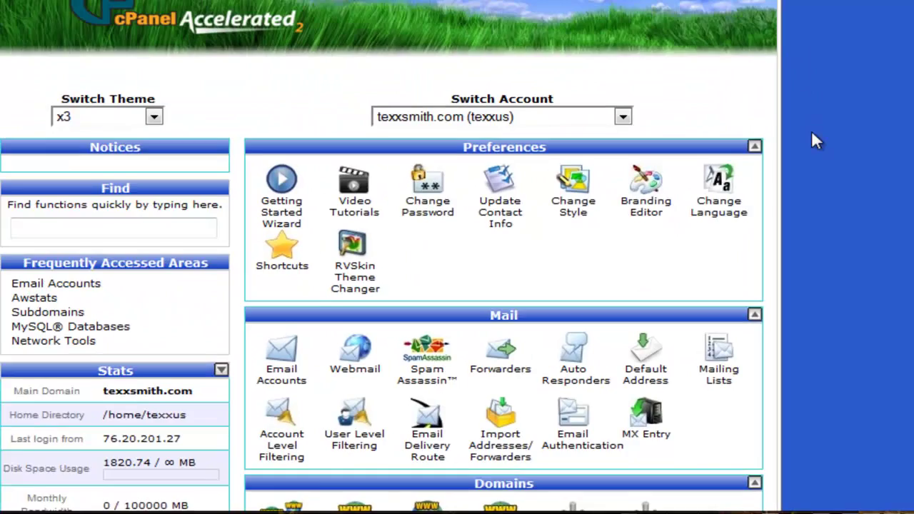
Step: Search cPanel functions for 'E-MAIL' and open Email Accounts, reopening it from the Home page
scroll(826, 183, down, 3)
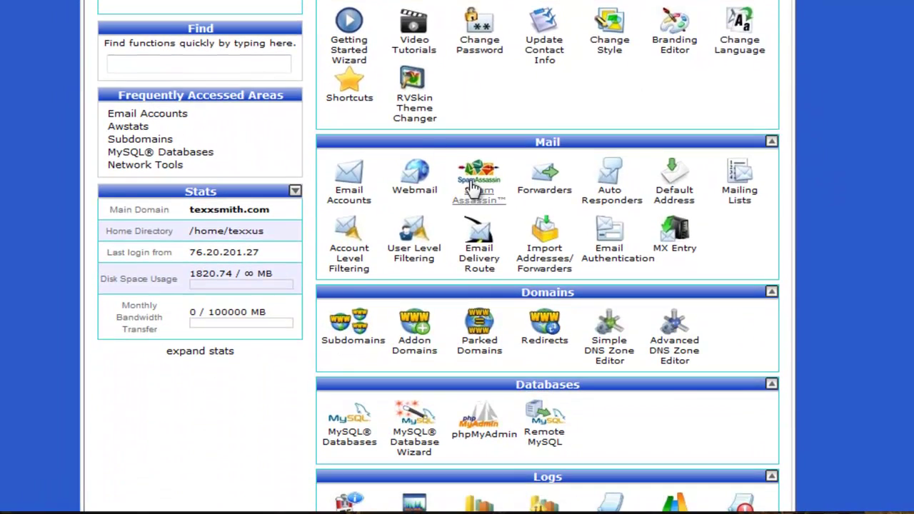
mouse_move(476, 144)
mouse_down()
mouse_move(485, 53)
mouse_move(473, 200)
mouse_move(474, 159)
mouse_up()
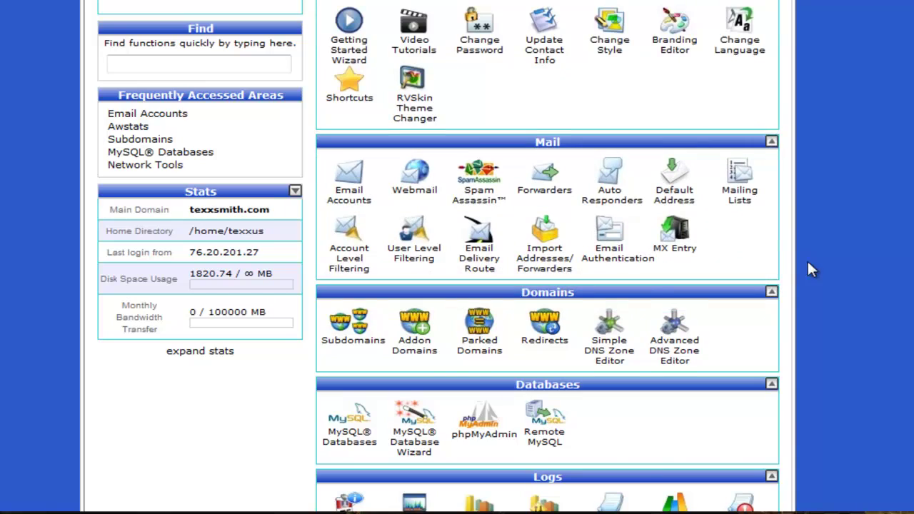
scroll(807, 262, down, 10)
scroll(829, 356, up, 10)
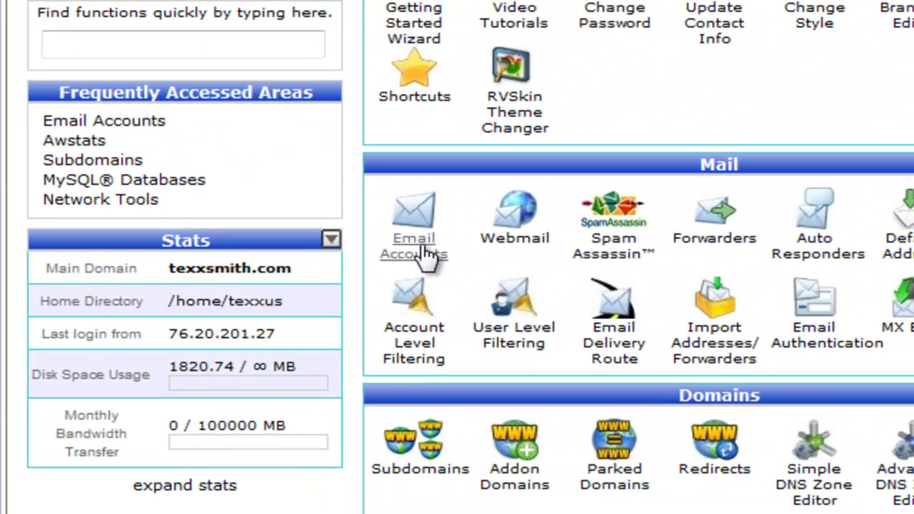
click(50, 44)
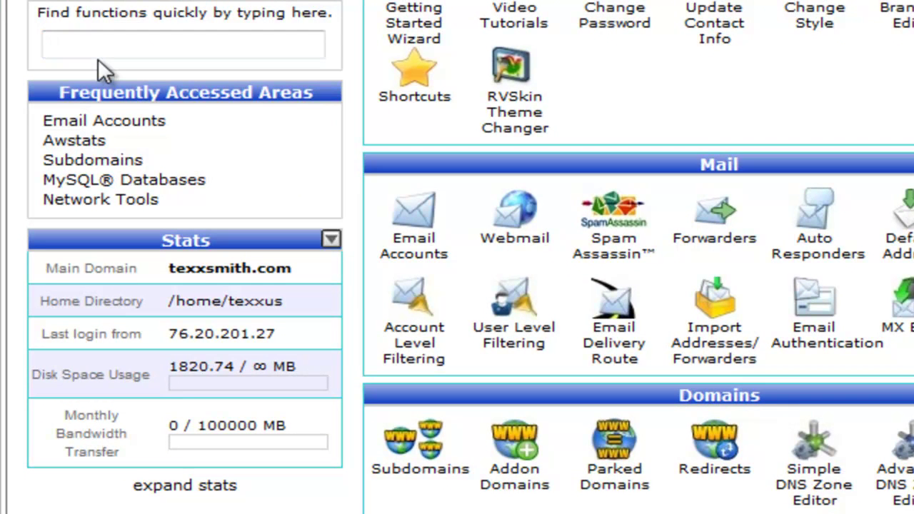
text(E-MAIL)
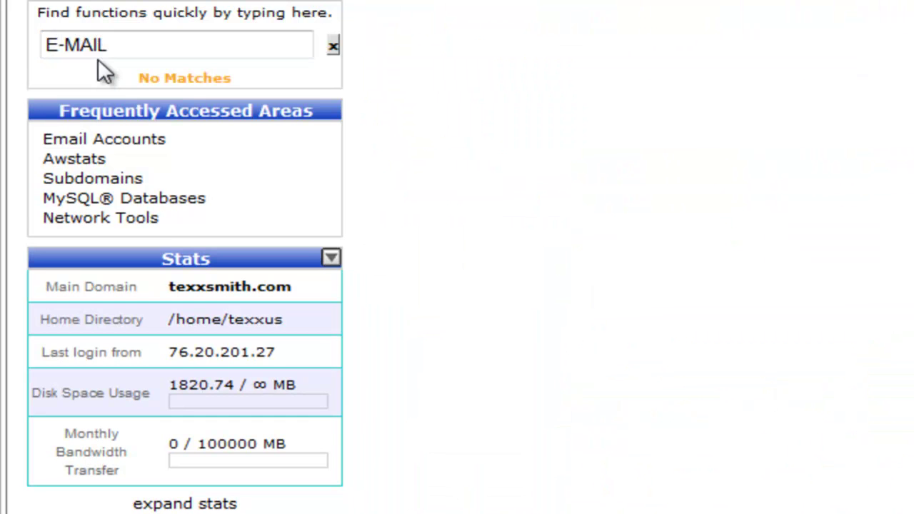
click(115, 145)
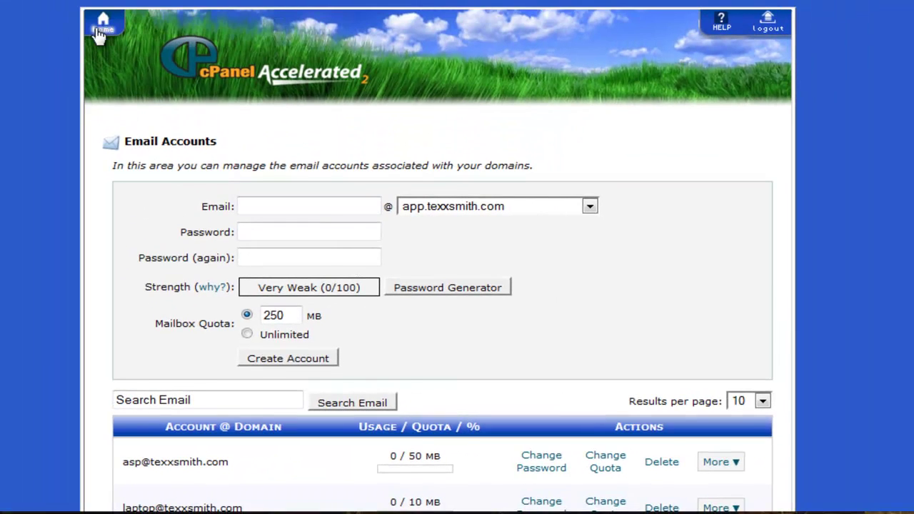
click(100, 17)
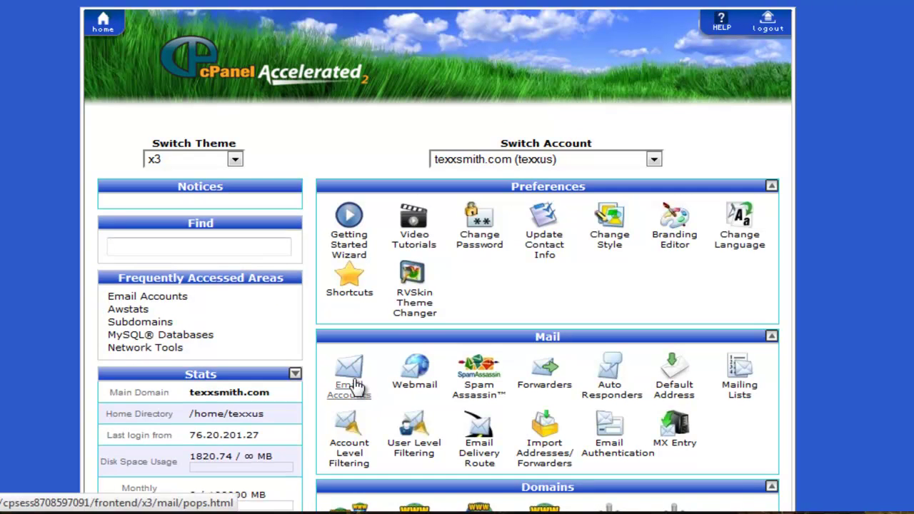
click(348, 368)
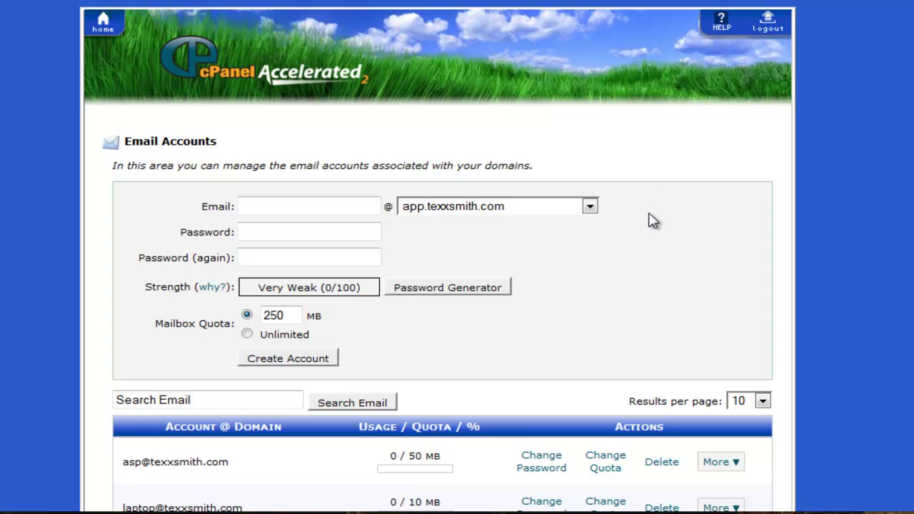
Step: Start a new mailbox named FAKE on the texxsmith.com domain
click(488, 213)
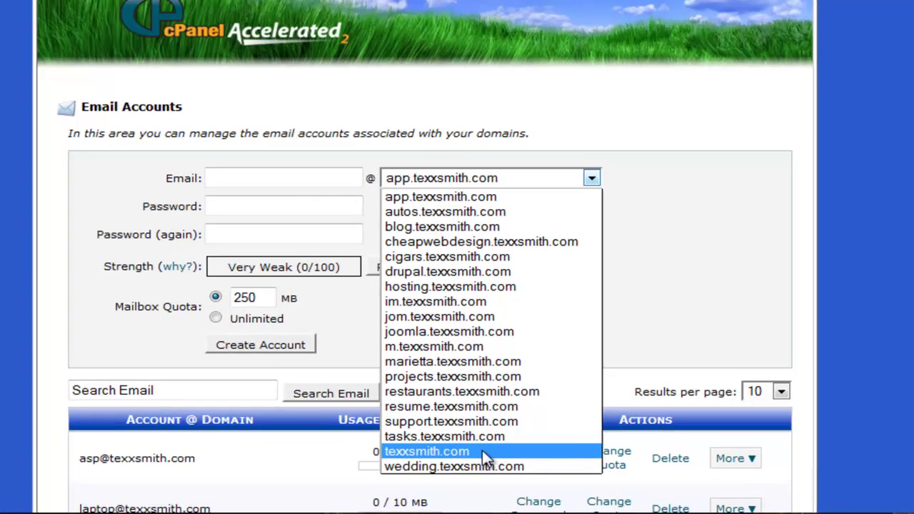
click(483, 452)
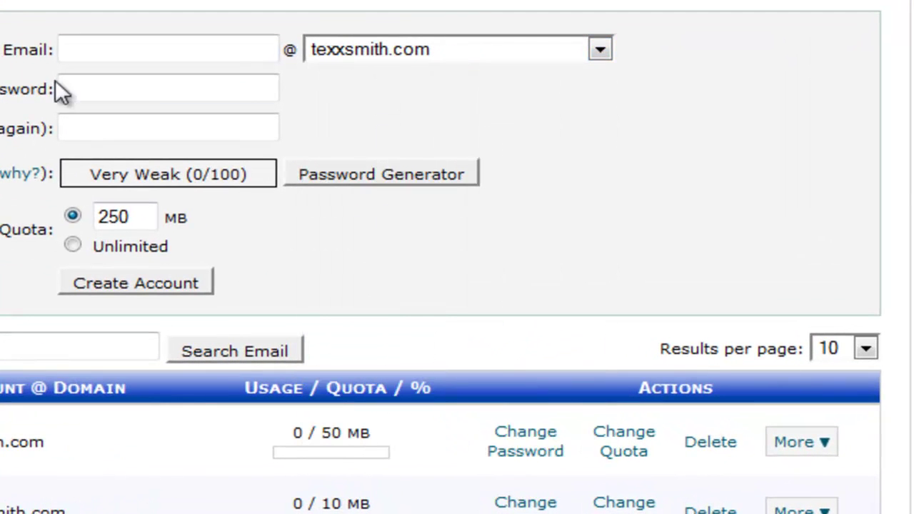
click(85, 45)
text(FA)
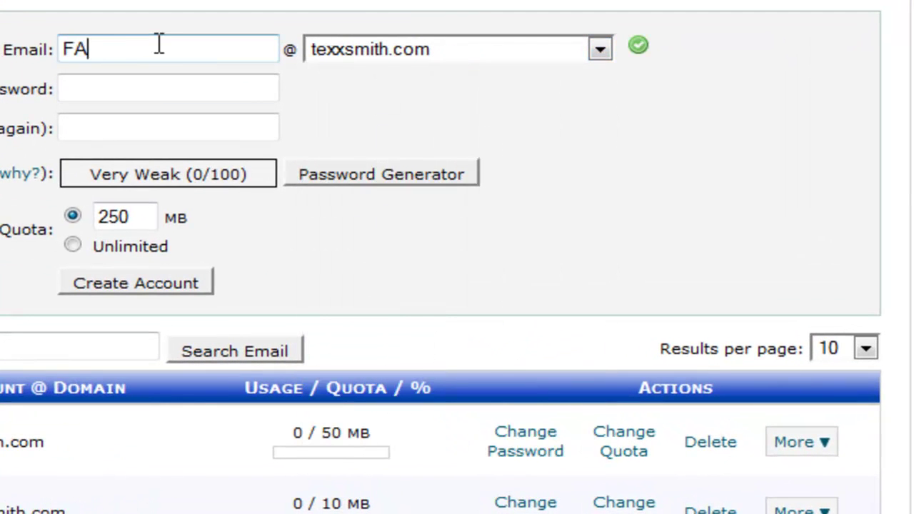
text(KE)
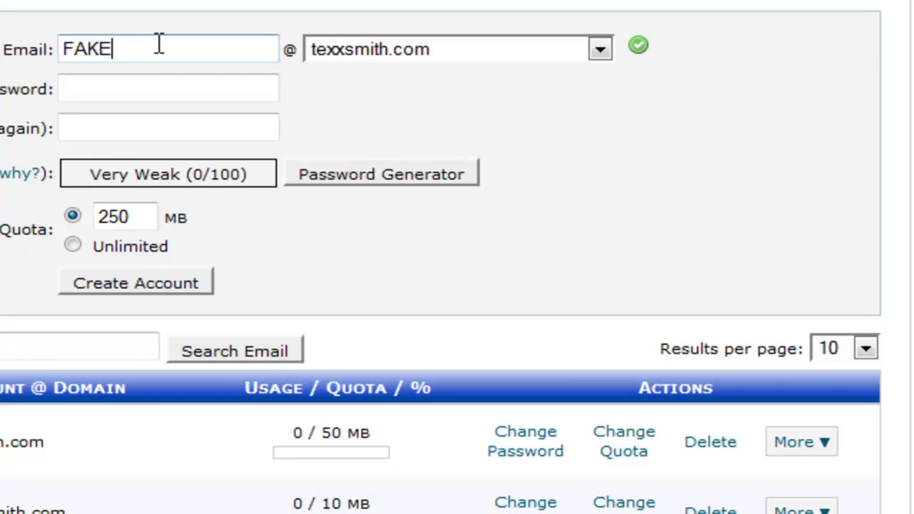
Step: Enter a password for the account, move to the confirm field, then reselect the entered password
click(139, 89)
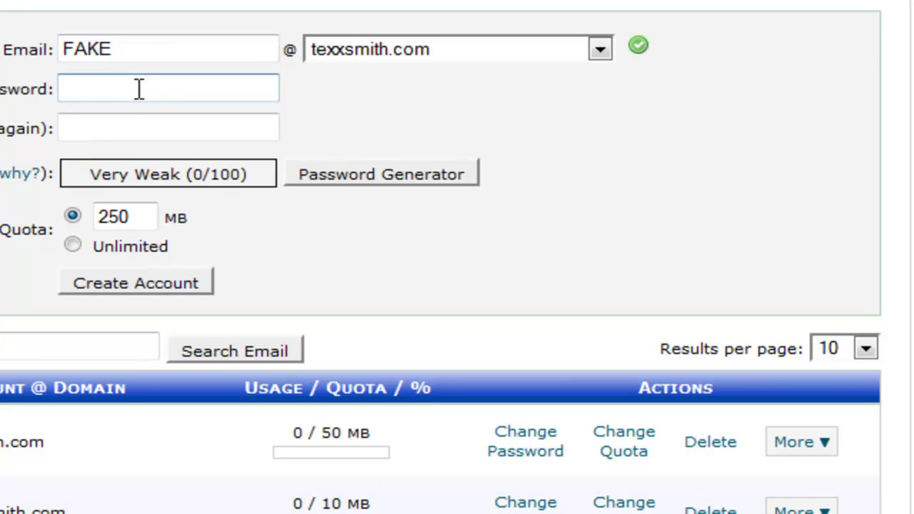
text(pas)
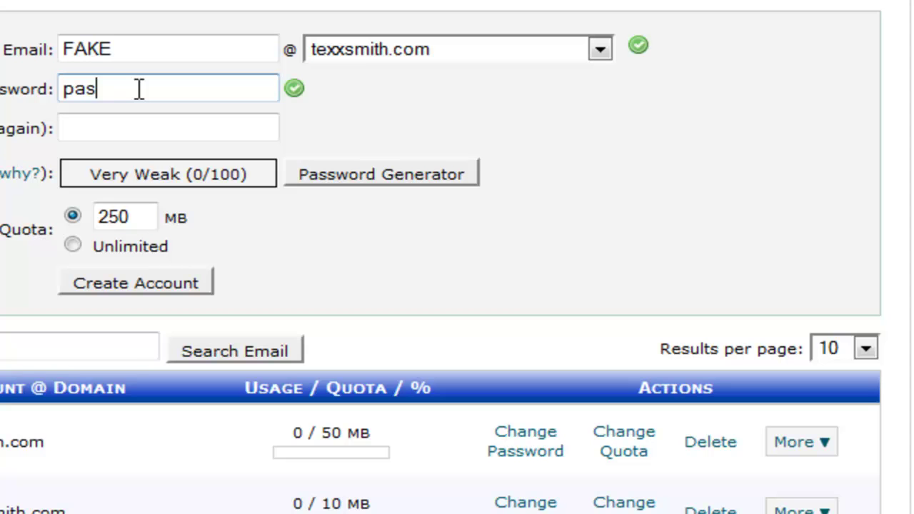
text(sword)
key(Tab)
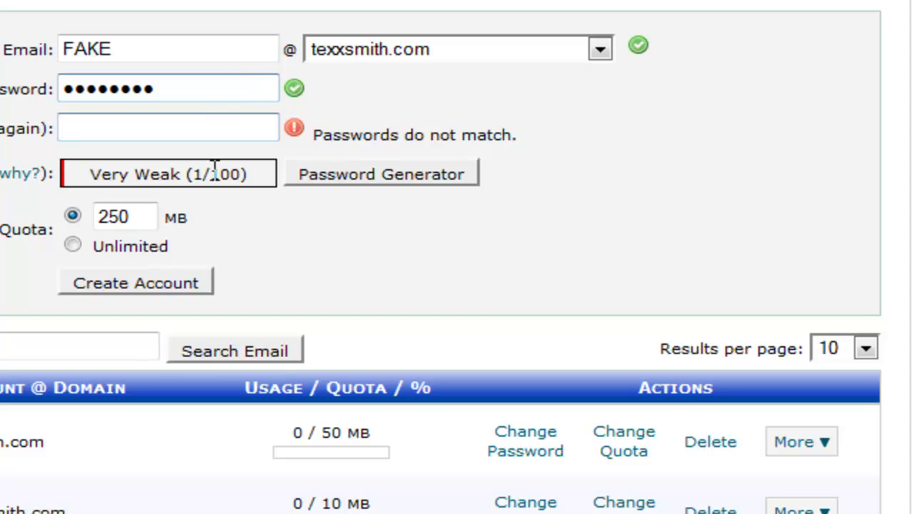
drag(210, 175, 197, 175)
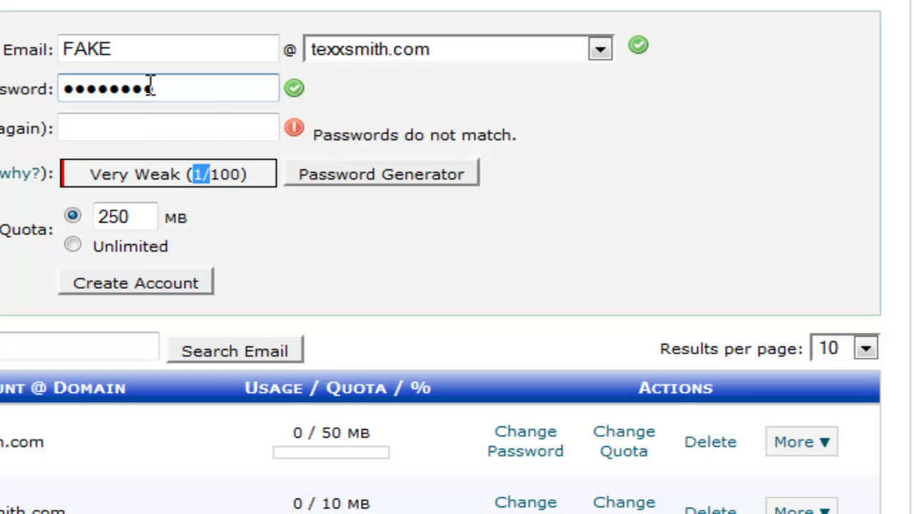
double_click(150, 87)
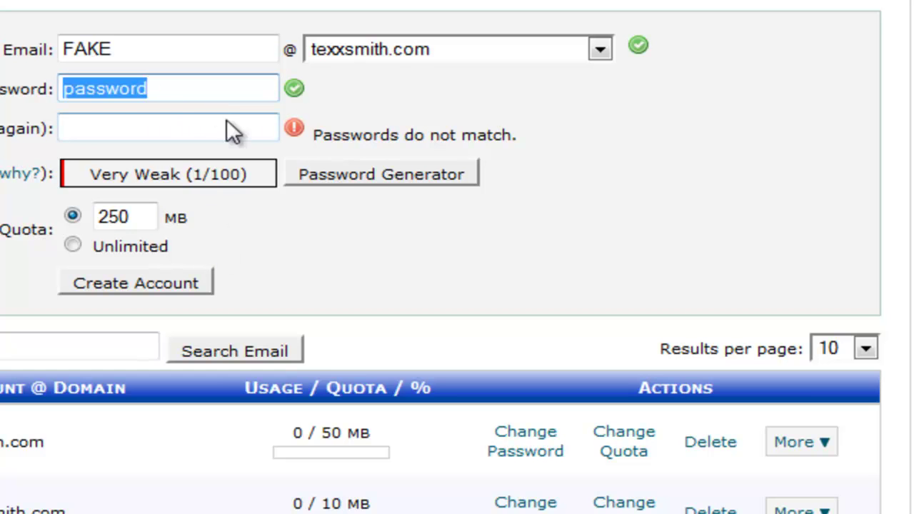
Step: Generate a random strong password, confirm it was copied, and apply it to both fields
click(371, 178)
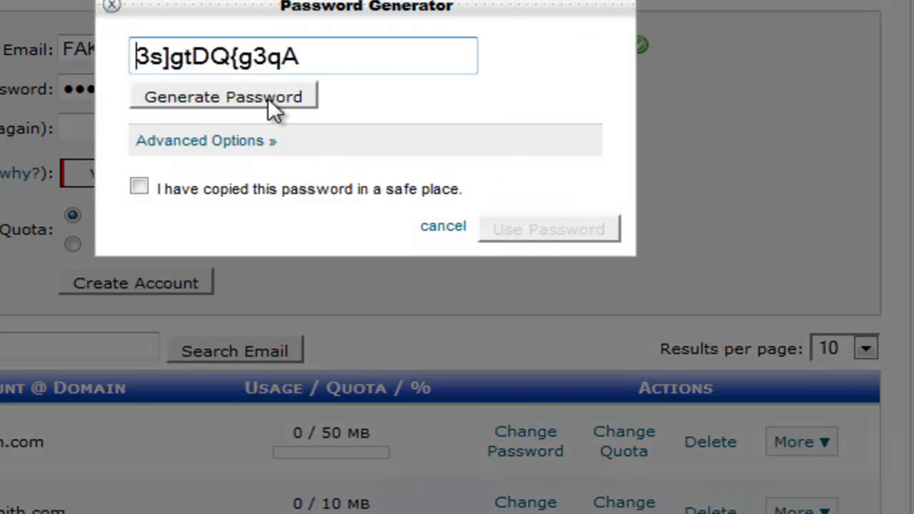
click(143, 187)
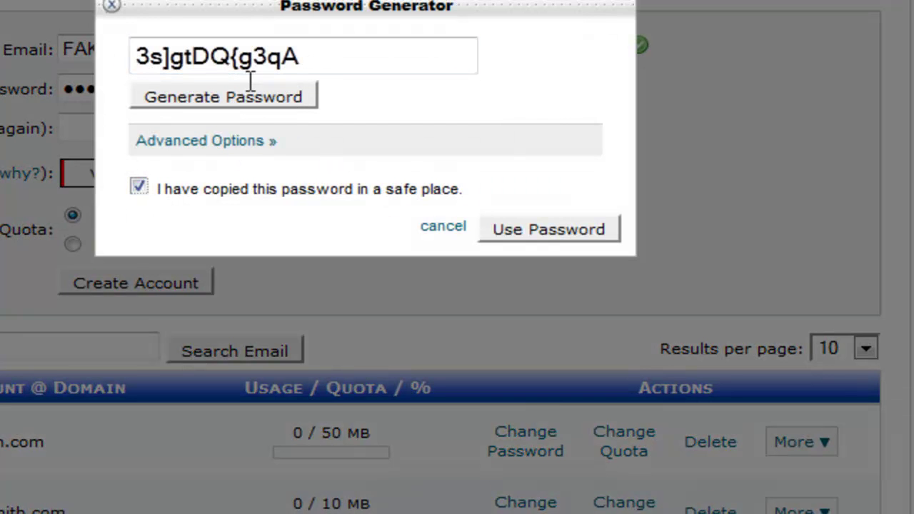
click(532, 231)
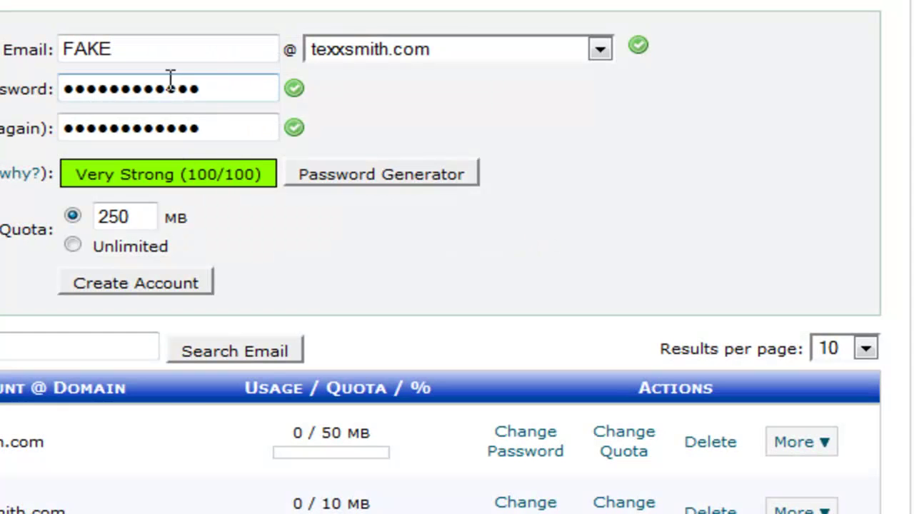
Step: Show both password fields in plain text, then select the 250 MB quota value
click(212, 85)
click(212, 127)
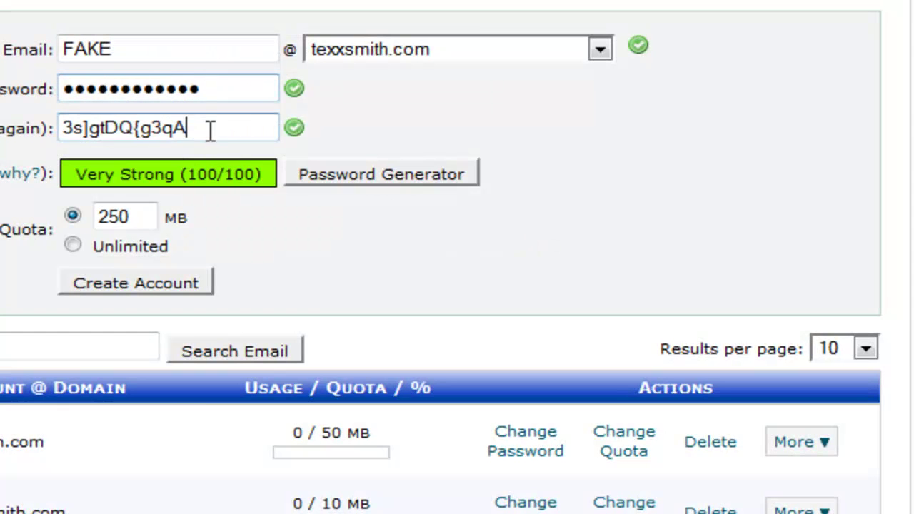
click(246, 86)
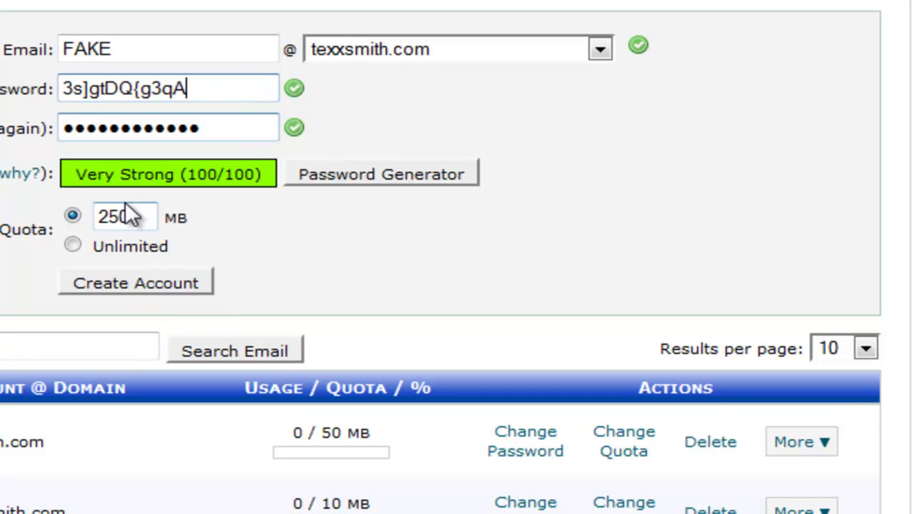
click(134, 219)
drag(141, 218, 93, 217)
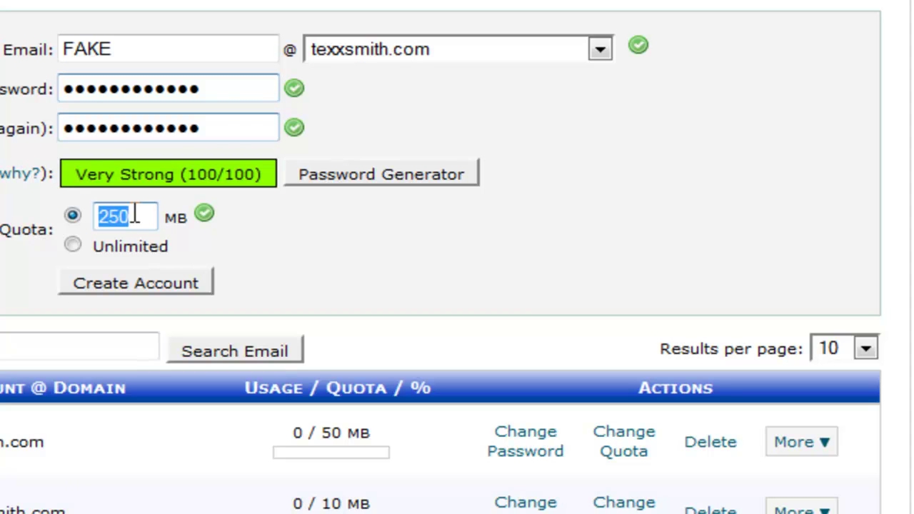
Step: Set the mailbox quota to 22 MB, create the account, and dismiss the Account Created banner
text(22)
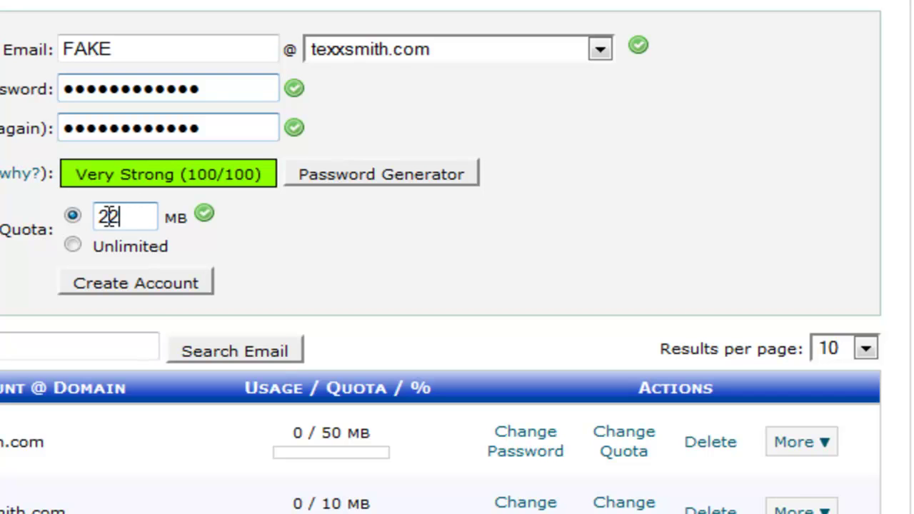
click(136, 285)
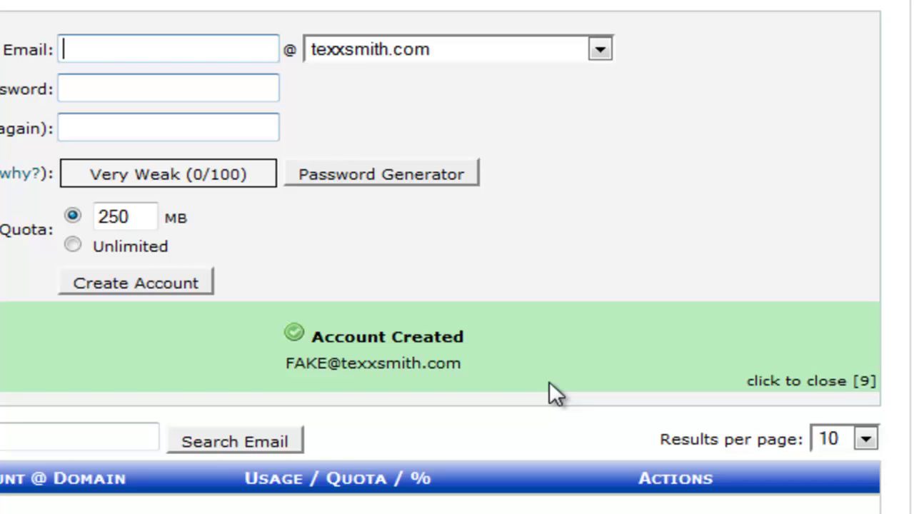
drag(549, 383, 266, 368)
click(264, 366)
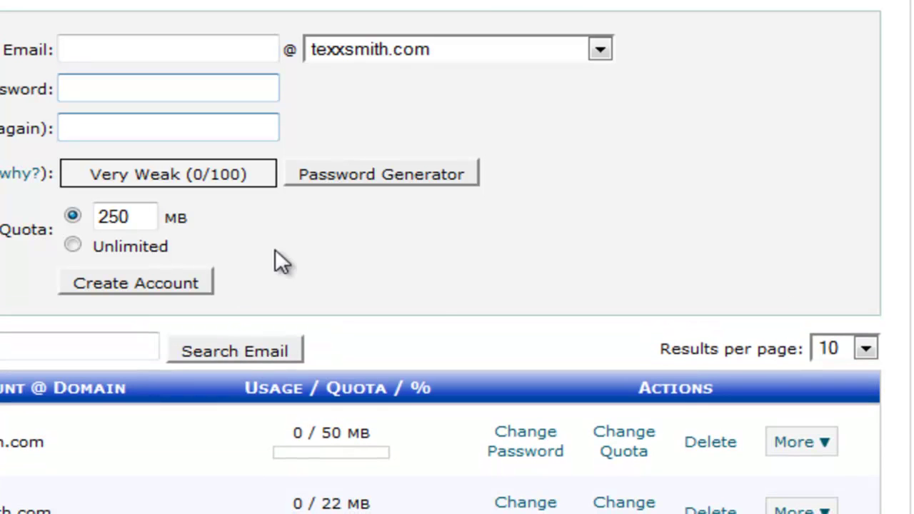
scroll(484, 265, down, 5)
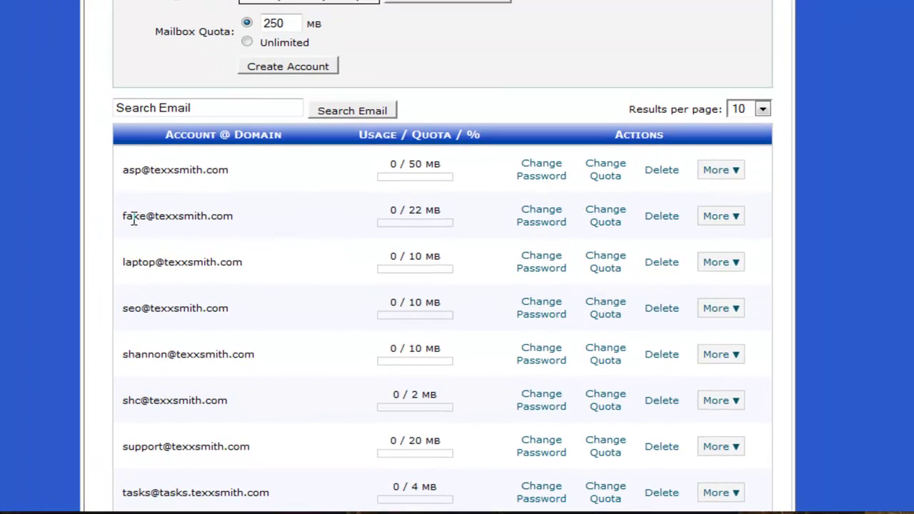
scroll(350, 167, up, 5)
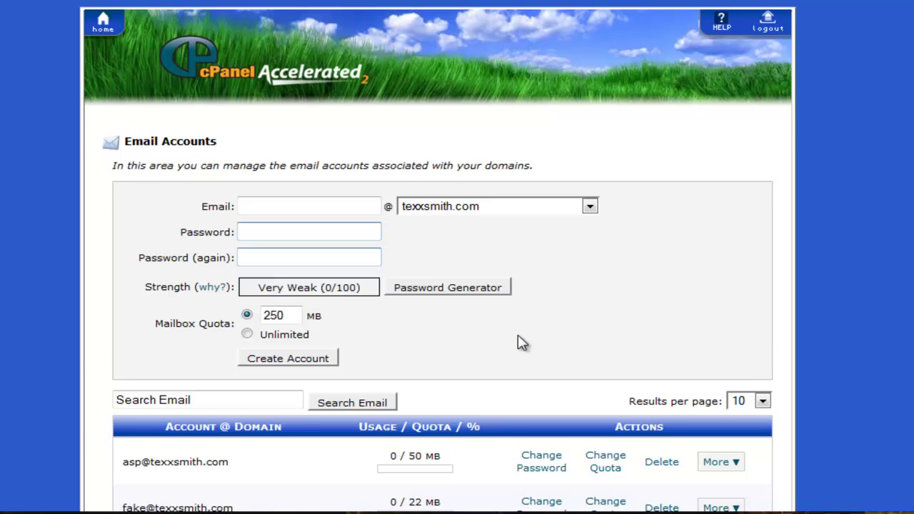
scroll(522, 344, down, 3)
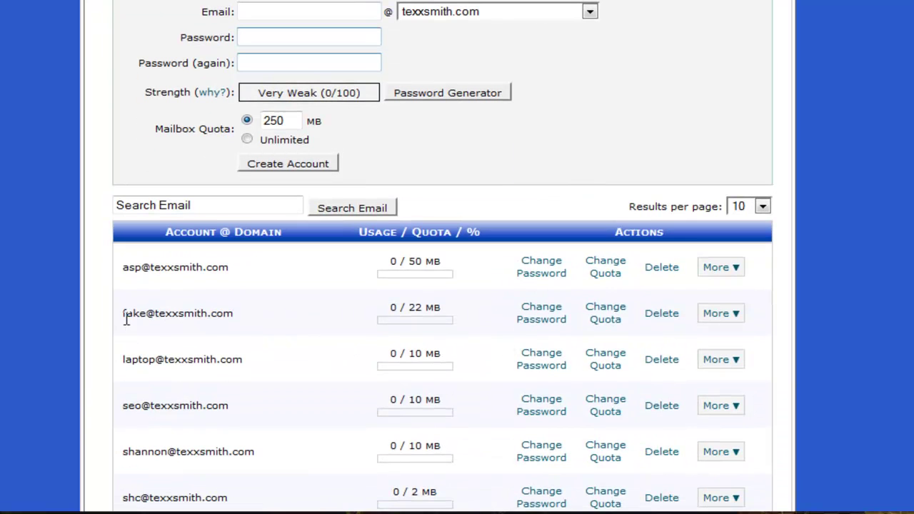
drag(122, 315, 242, 319)
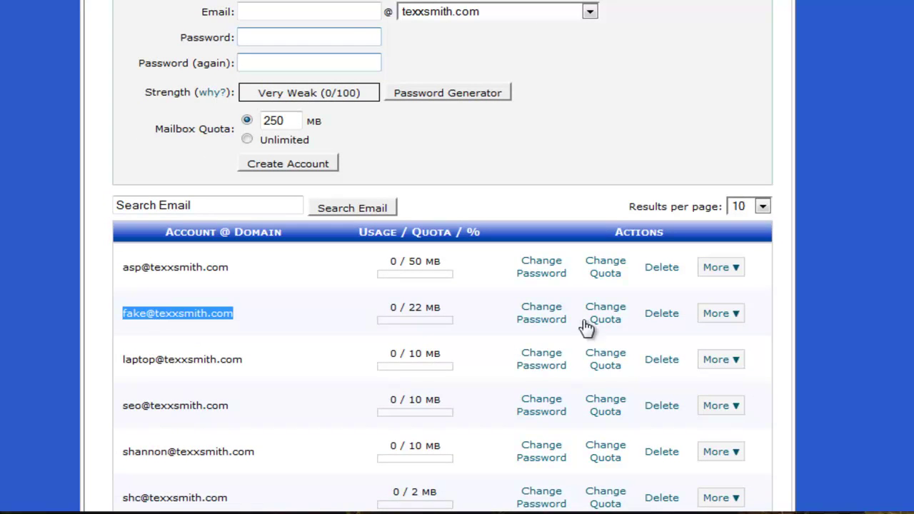
Step: Open Configure Email Client for the FAKE account and select its manual settings (mail.texxsmith.com, ports 25/465)
click(723, 320)
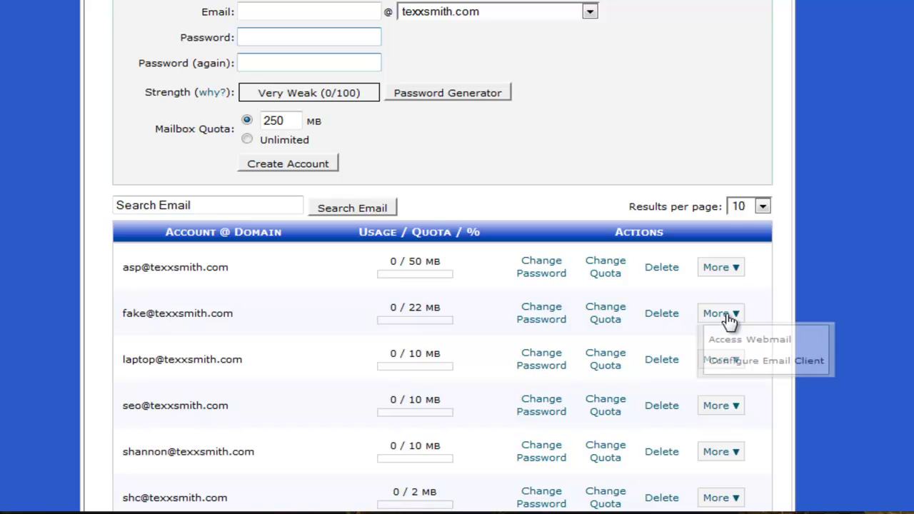
click(747, 364)
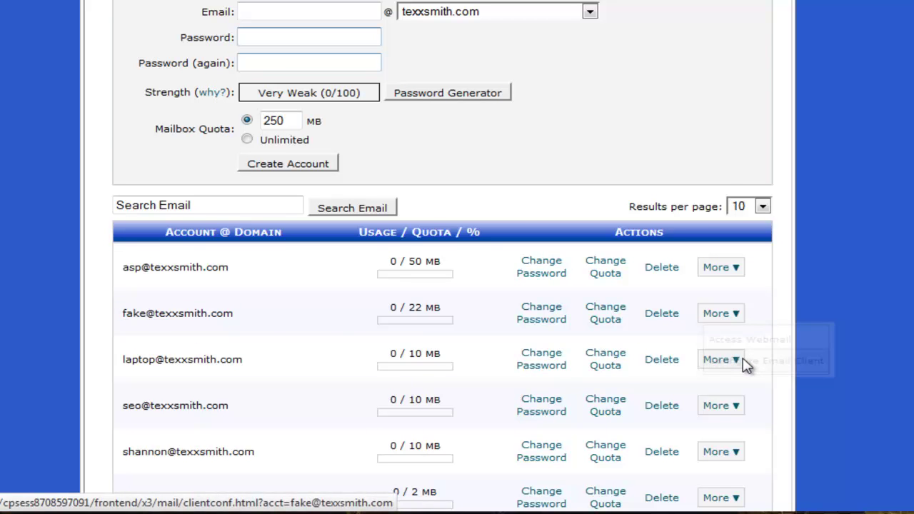
scroll(566, 350, down, 3)
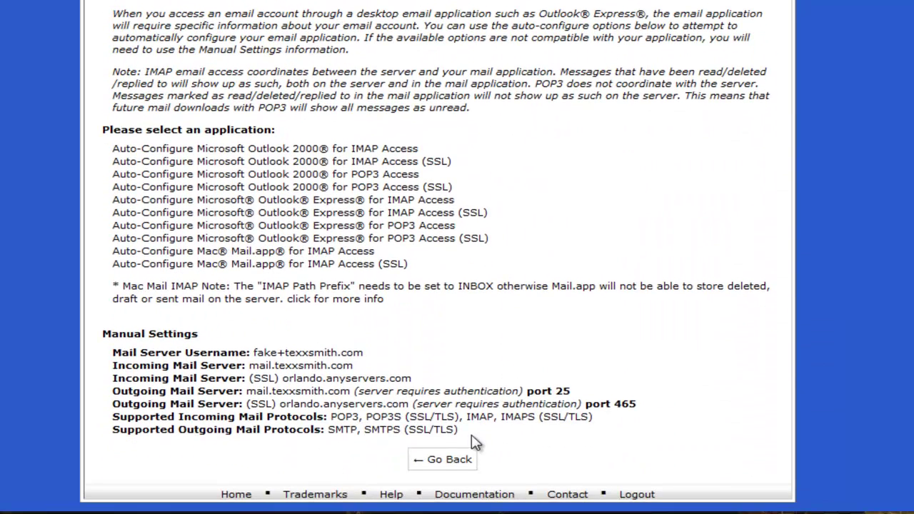
drag(471, 437, 109, 361)
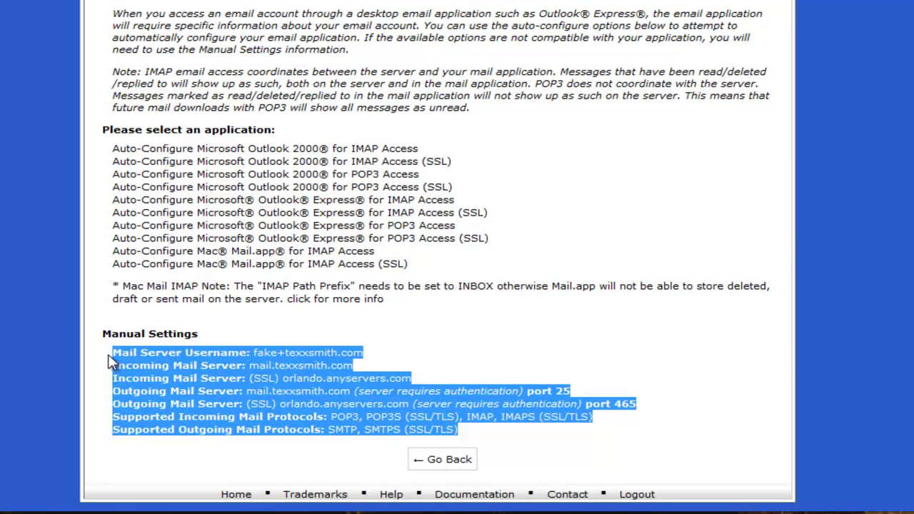
Step: Go back to Email Accounts and scroll the list showing FAKE at 0 / 22 MB
click(438, 467)
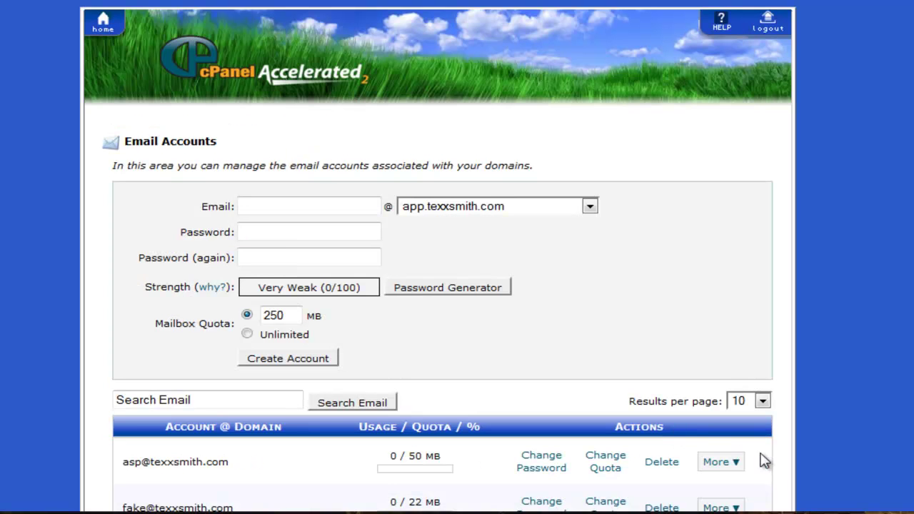
scroll(443, 364, down, 4)
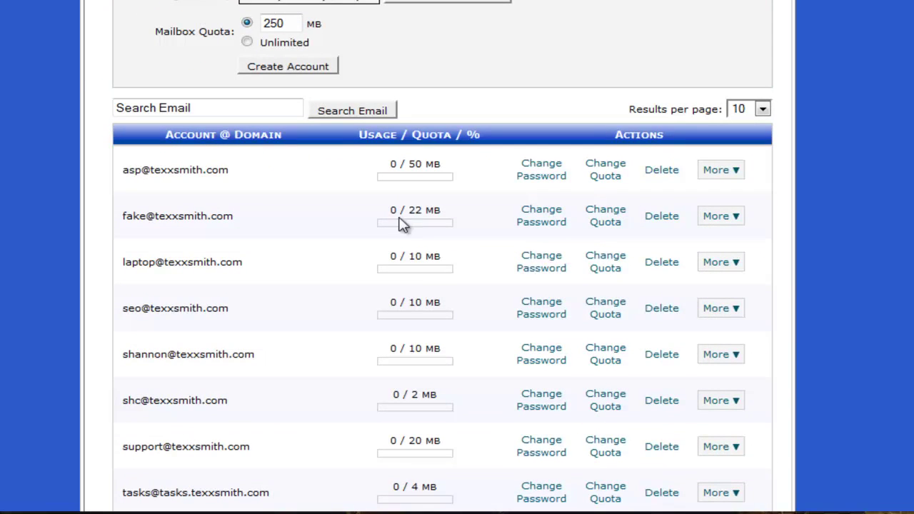
scroll(782, 285, up, 4)
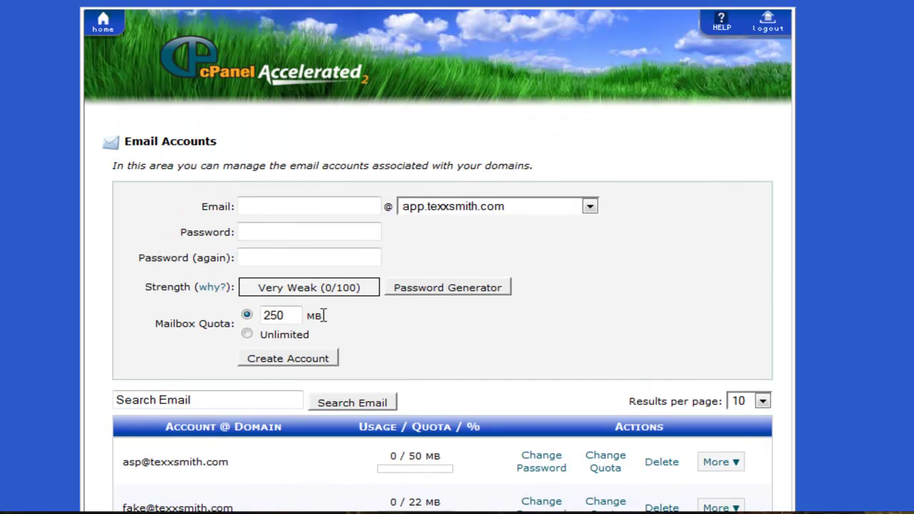